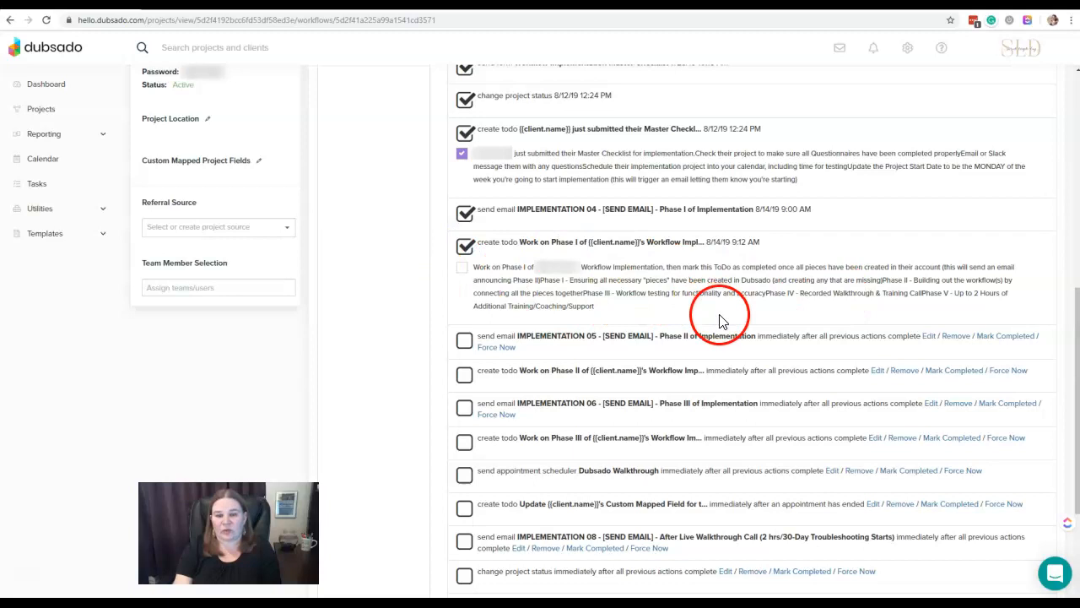
# - Add an all-day task named Test Task, due 8/17/19, to the Workflow Map Implementation project
pyautogui.scroll(10, 720, 312)
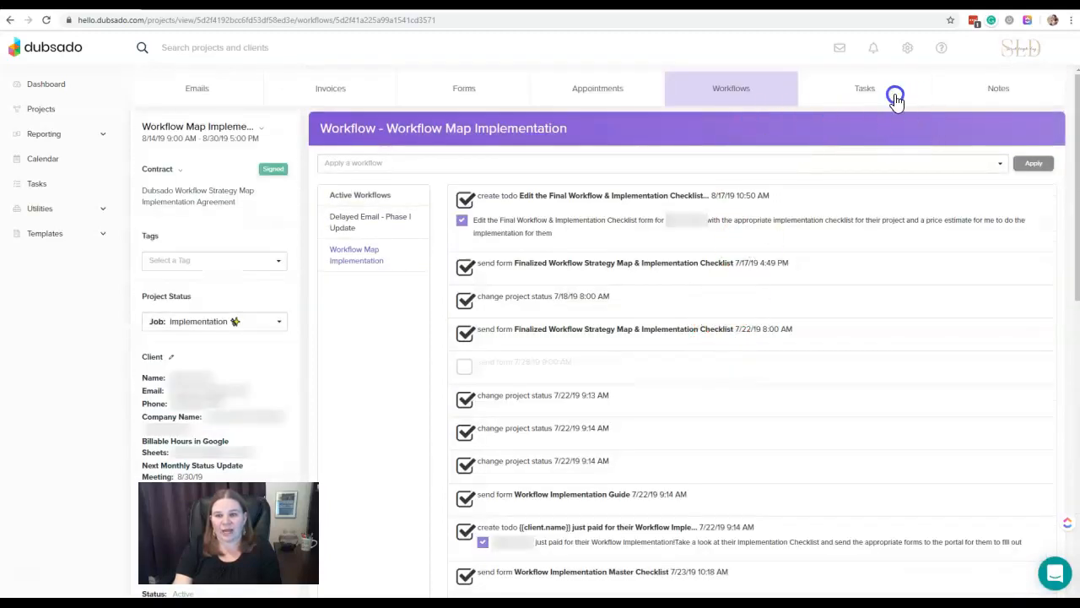
pyautogui.click(895, 100)
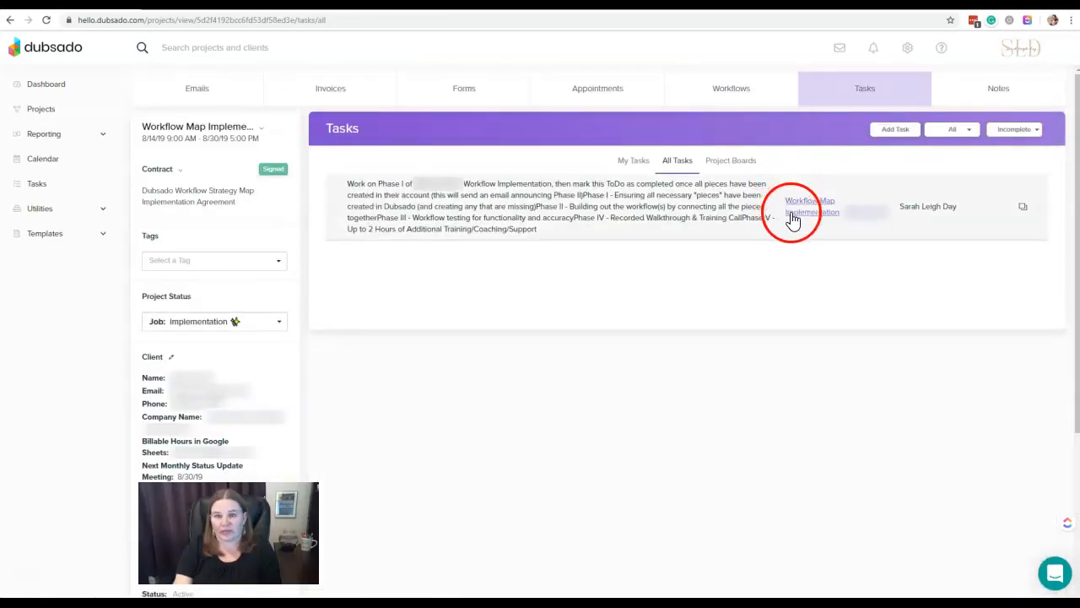
pyautogui.click(906, 133)
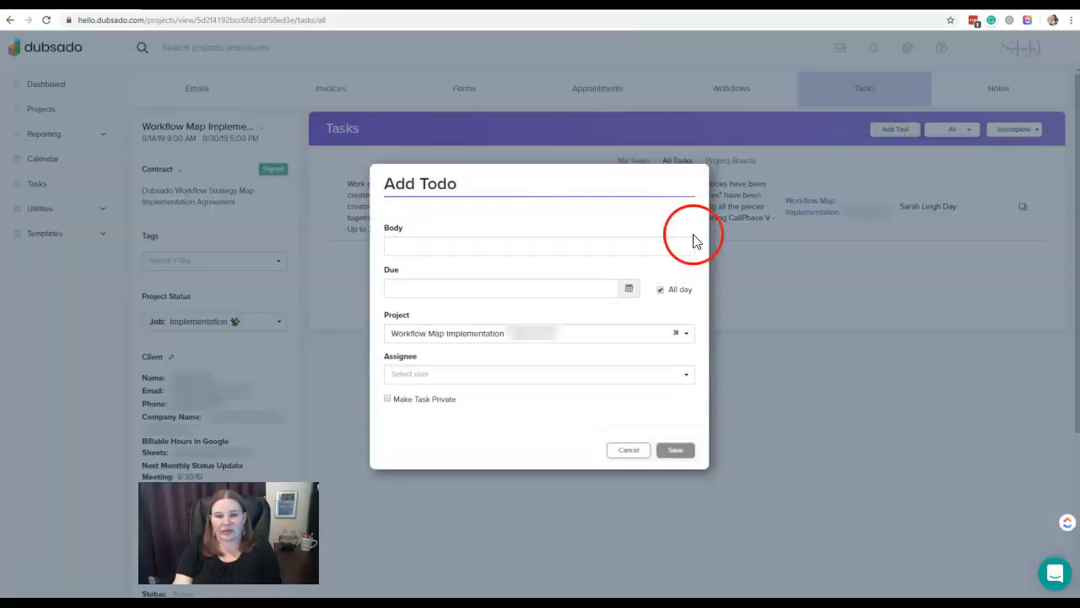
pyautogui.click(513, 248)
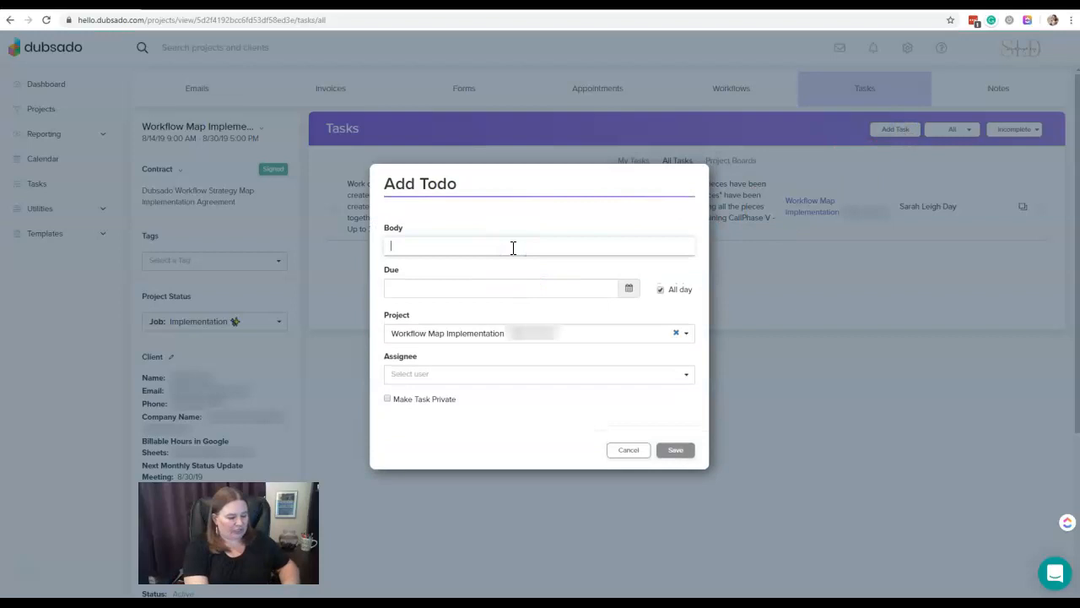
pyautogui.click(511, 283)
pyautogui.click(503, 368)
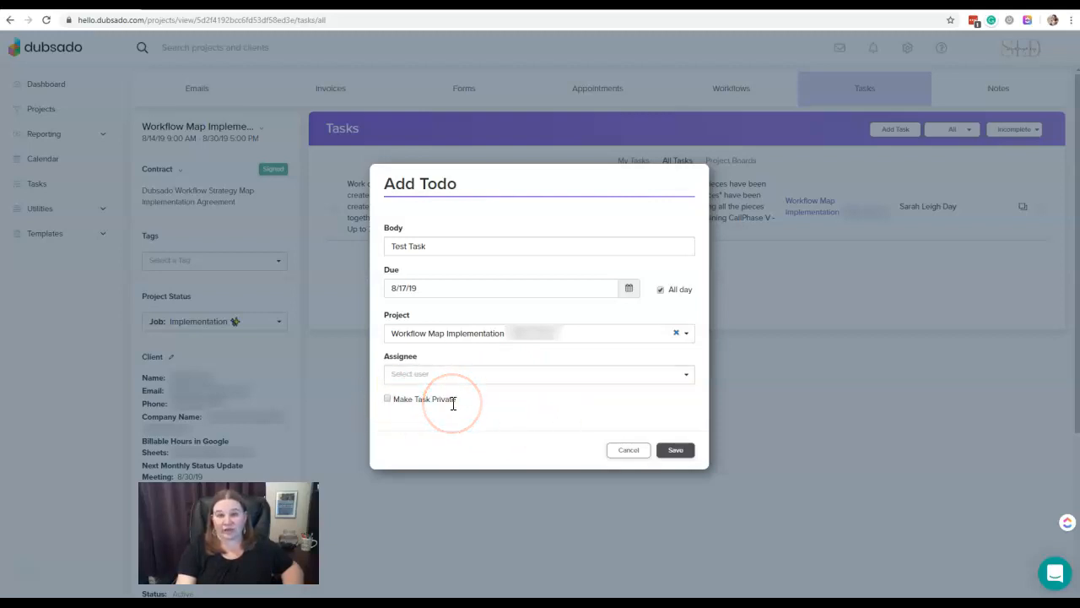
pyautogui.click(689, 460)
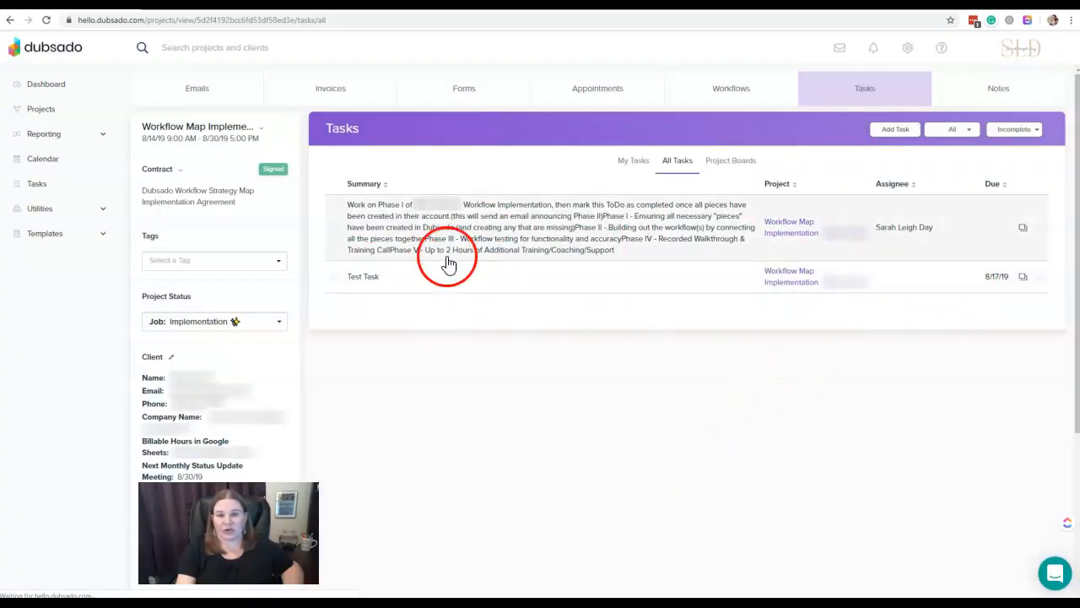
# - Check the My Tasks list and, back in All Tasks, duplicate Test Task and delete both copies
pyautogui.click(635, 164)
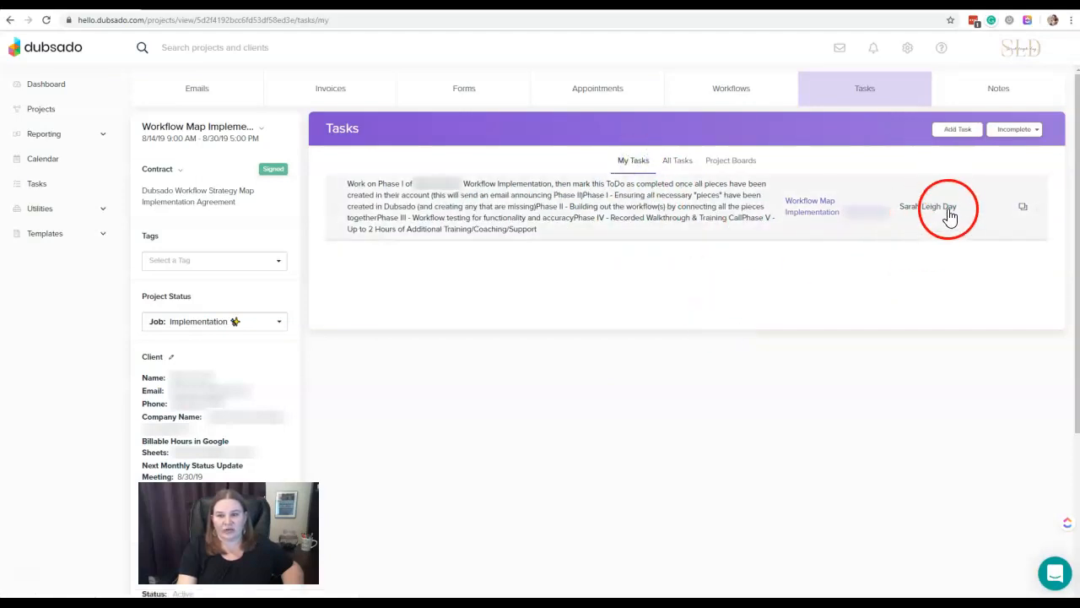
pyautogui.click(675, 164)
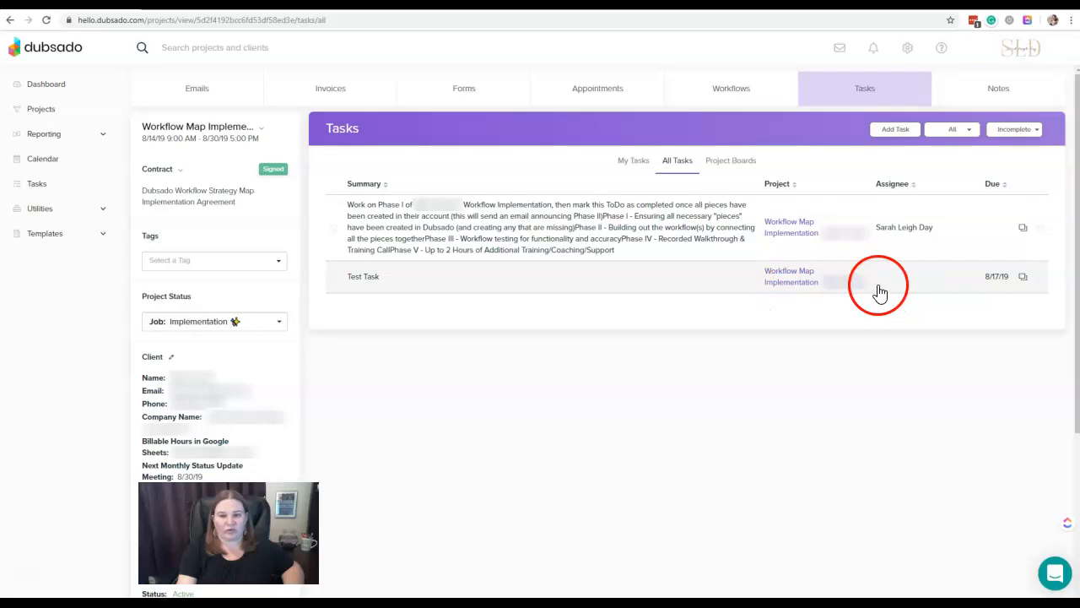
pyautogui.click(1023, 278)
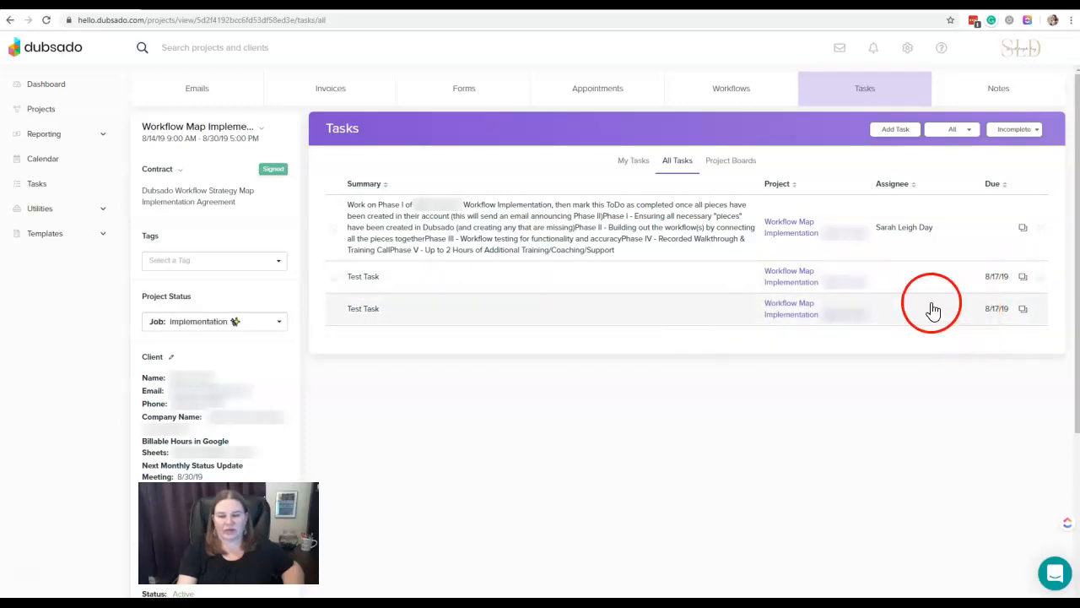
pyautogui.click(1042, 311)
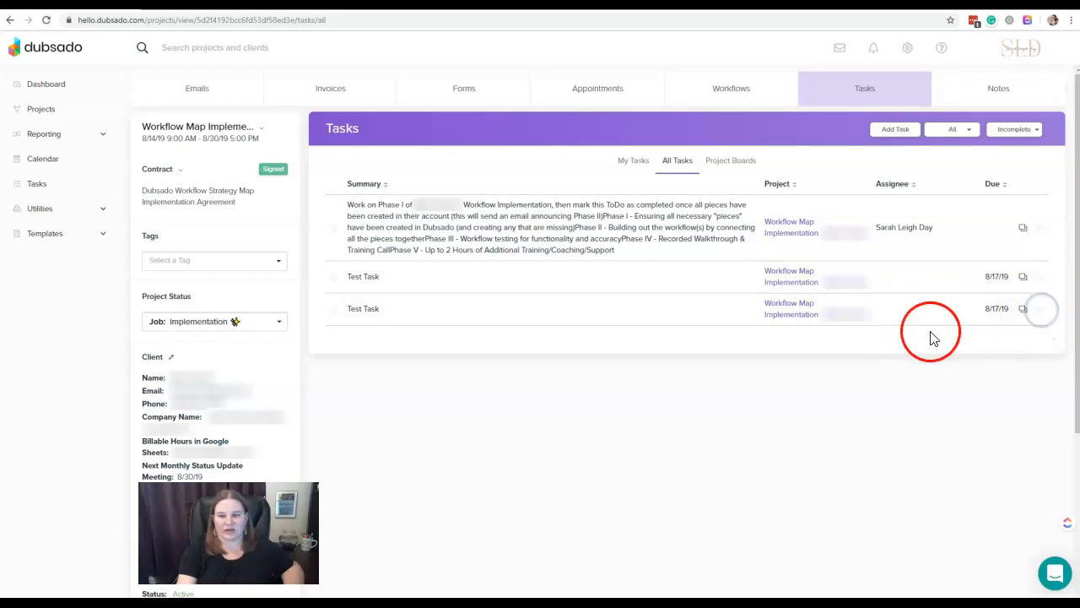
pyautogui.click(1042, 279)
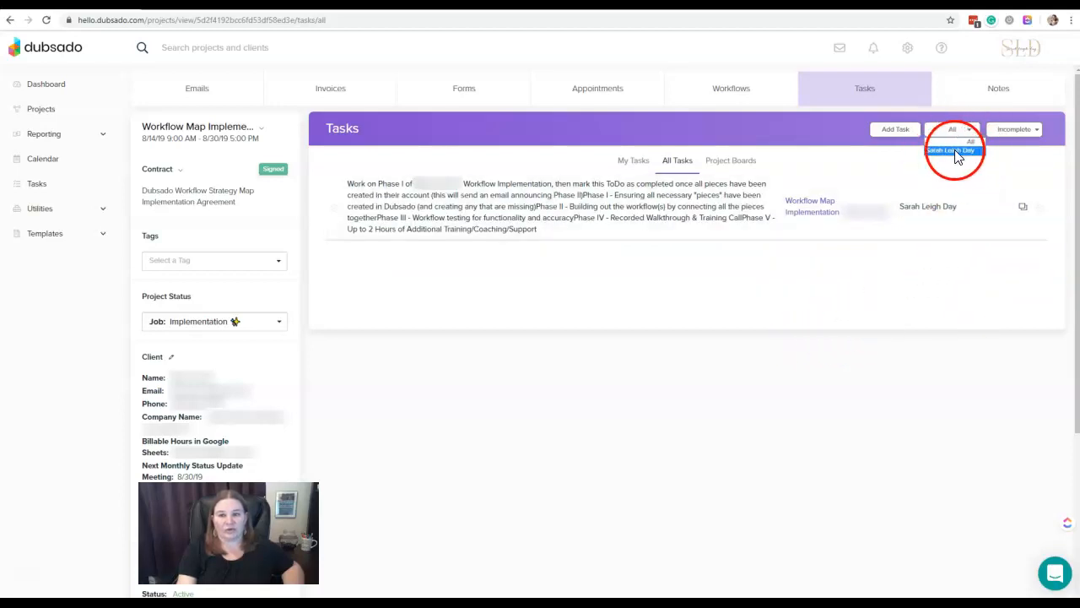
# - Filter the project's tasks for all assignees by status All and Complete, and return to Incomplete
pyautogui.click(973, 140)
pyautogui.click(1038, 134)
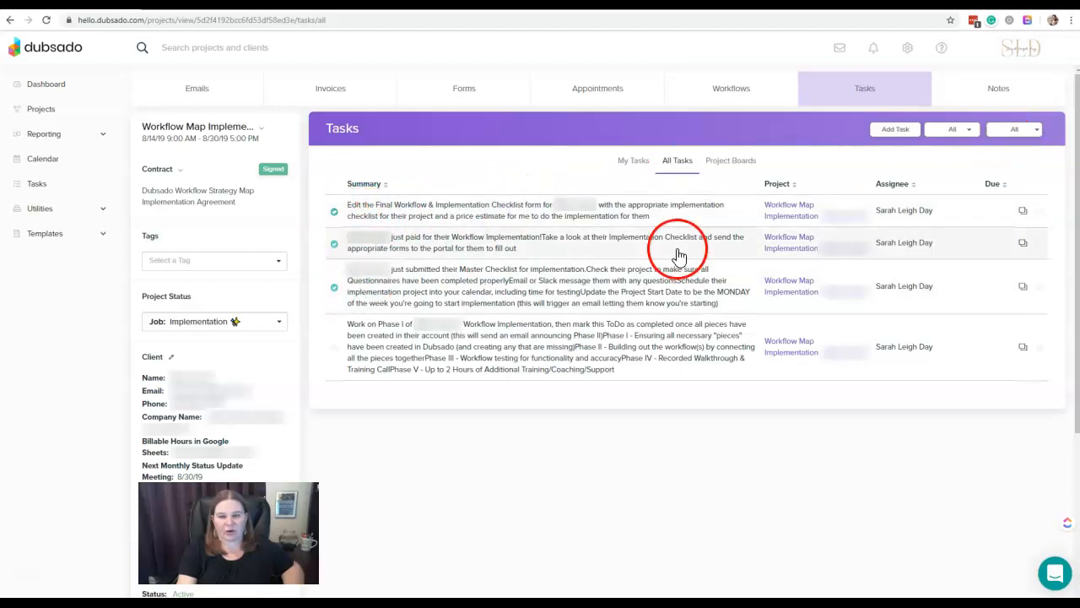
pyautogui.click(1038, 133)
pyautogui.click(1022, 150)
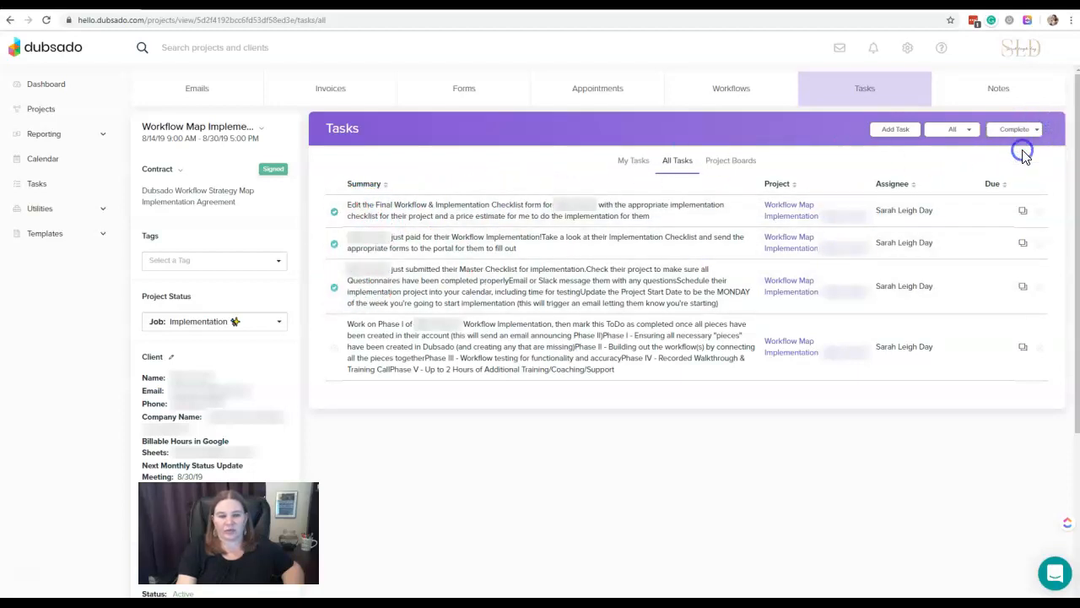
pyautogui.click(1037, 131)
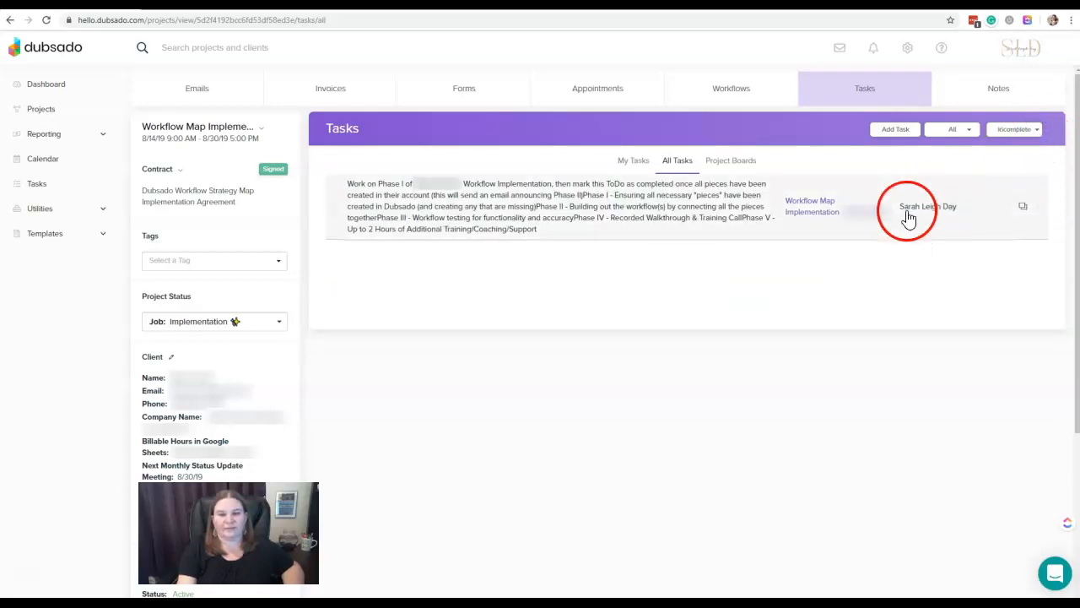
# - Add a project board named Test to the Workflow Map Implementation project
pyautogui.click(750, 168)
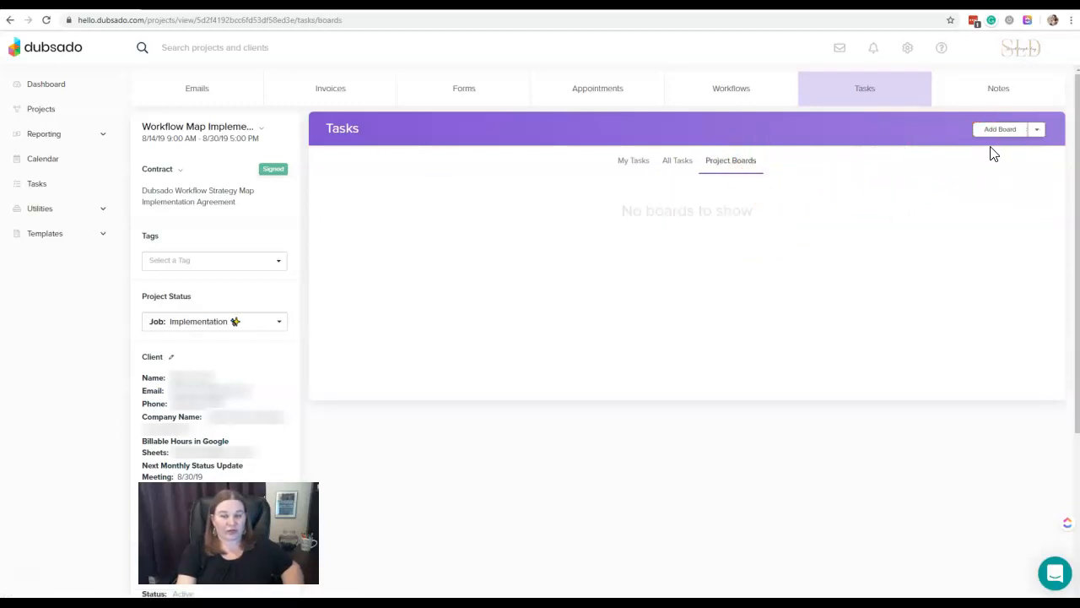
pyautogui.click(1036, 132)
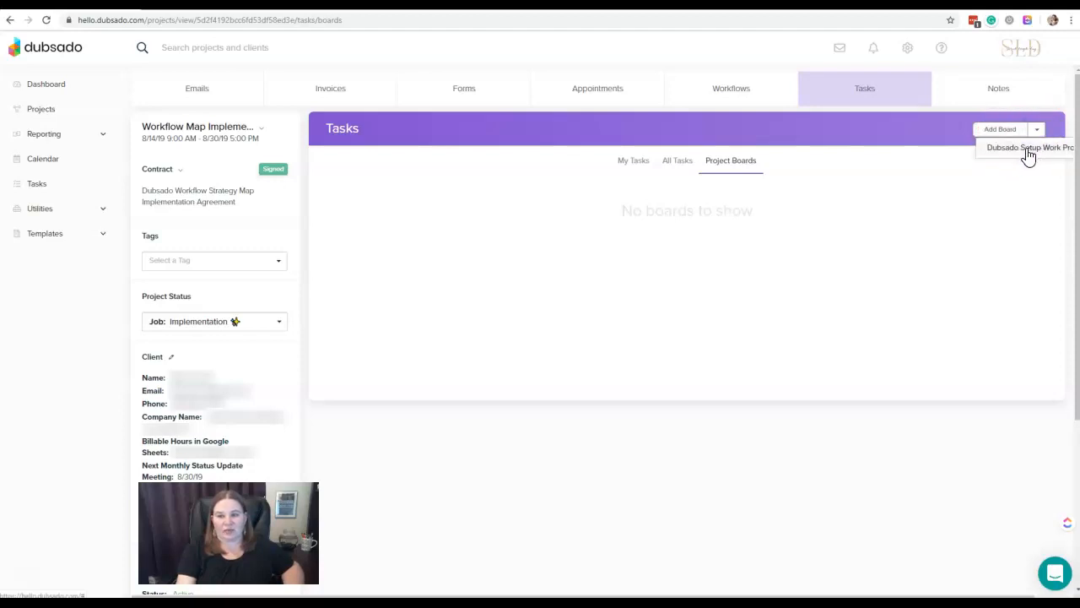
pyautogui.click(1038, 132)
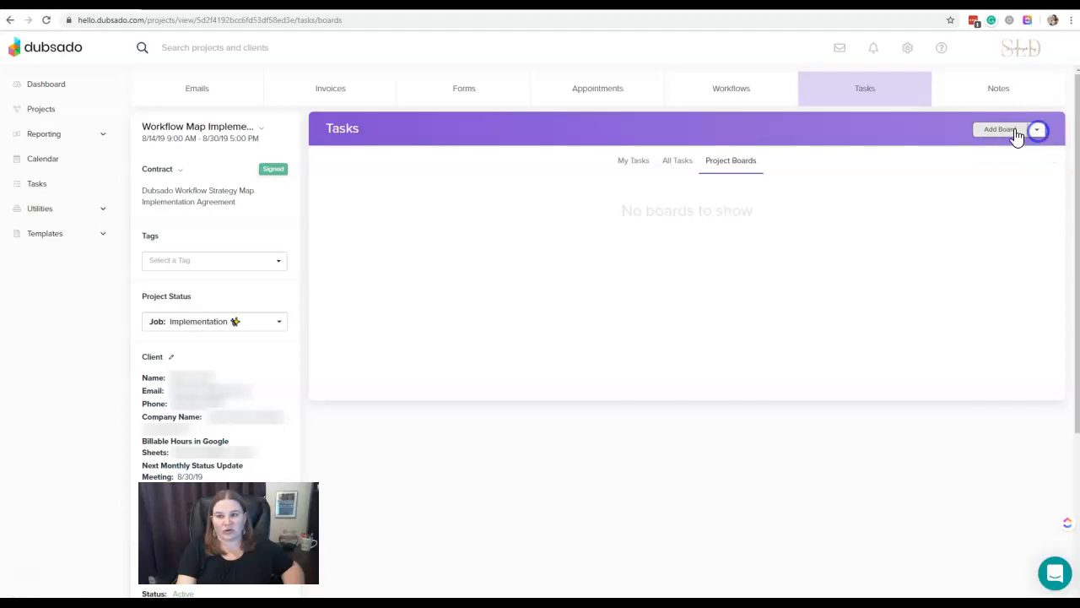
pyautogui.click(996, 131)
pyautogui.click(583, 295)
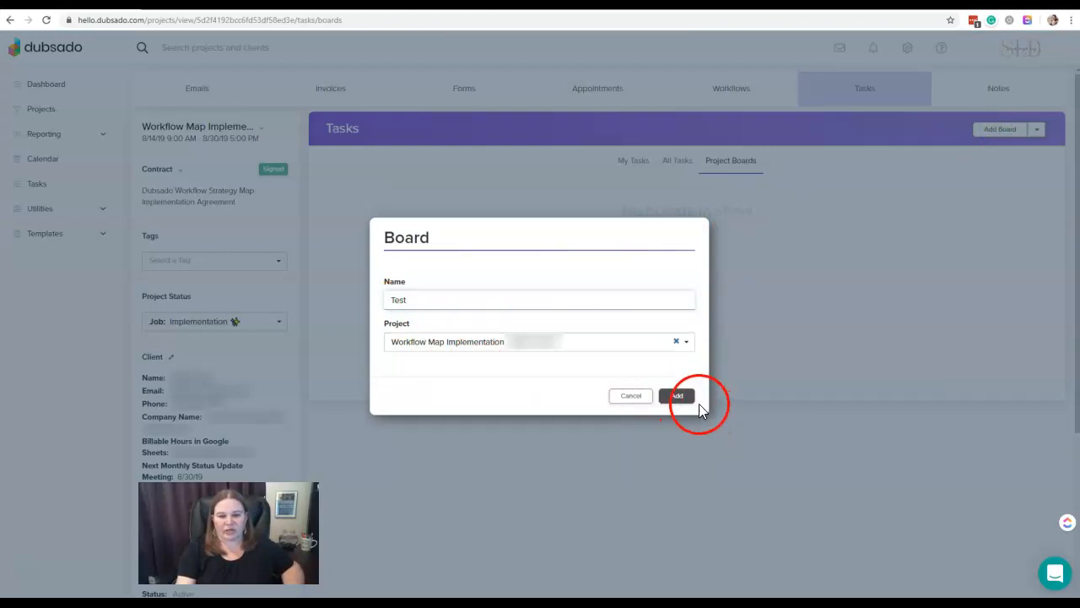
pyautogui.click(682, 397)
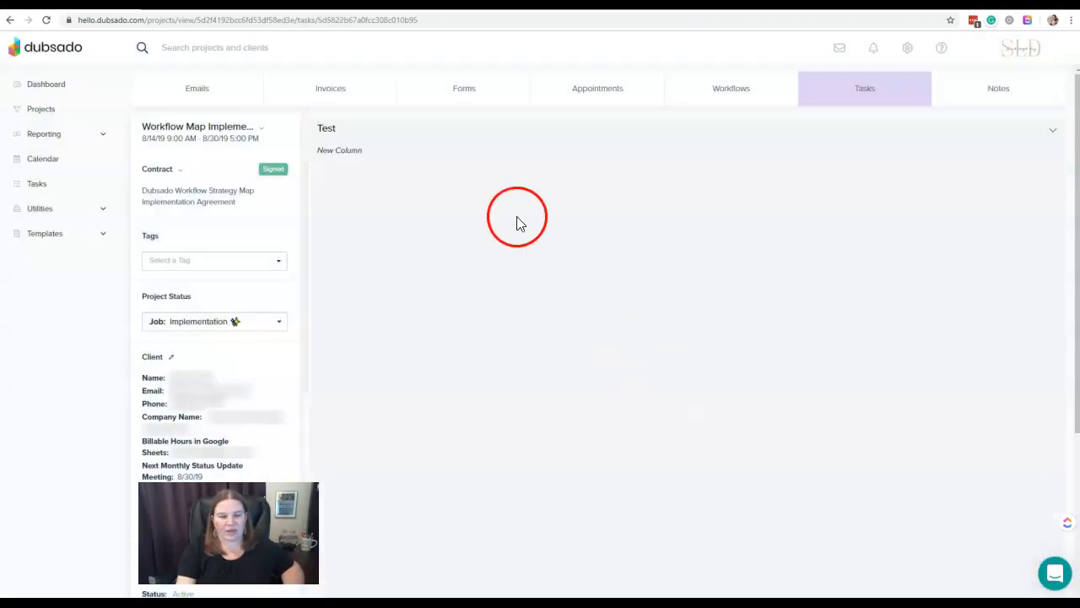
# - Create three columns on the Test board named To Do, Working and Done
pyautogui.click(338, 152)
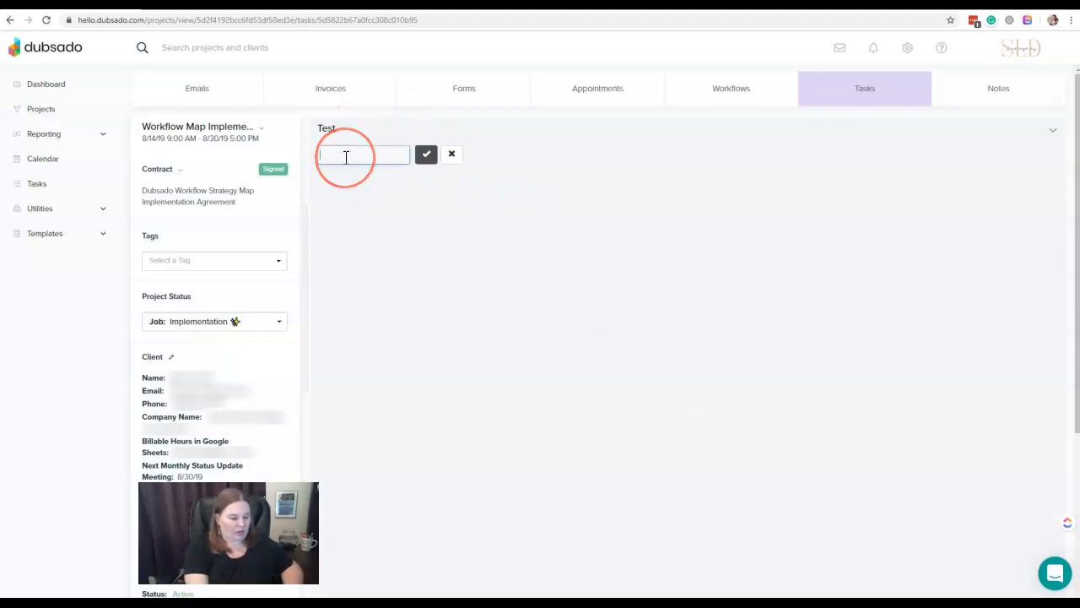
pyautogui.press('Return')
pyautogui.click(530, 154)
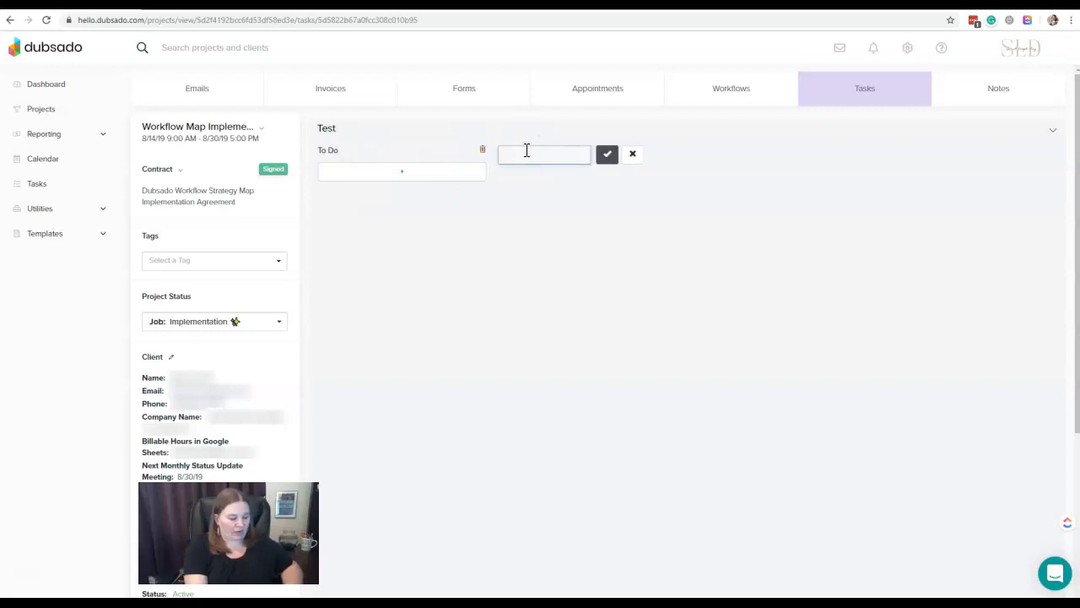
pyautogui.write('Working')
pyautogui.press('Return')
pyautogui.click(697, 162)
pyautogui.write('Done')
pyautogui.press('Return')
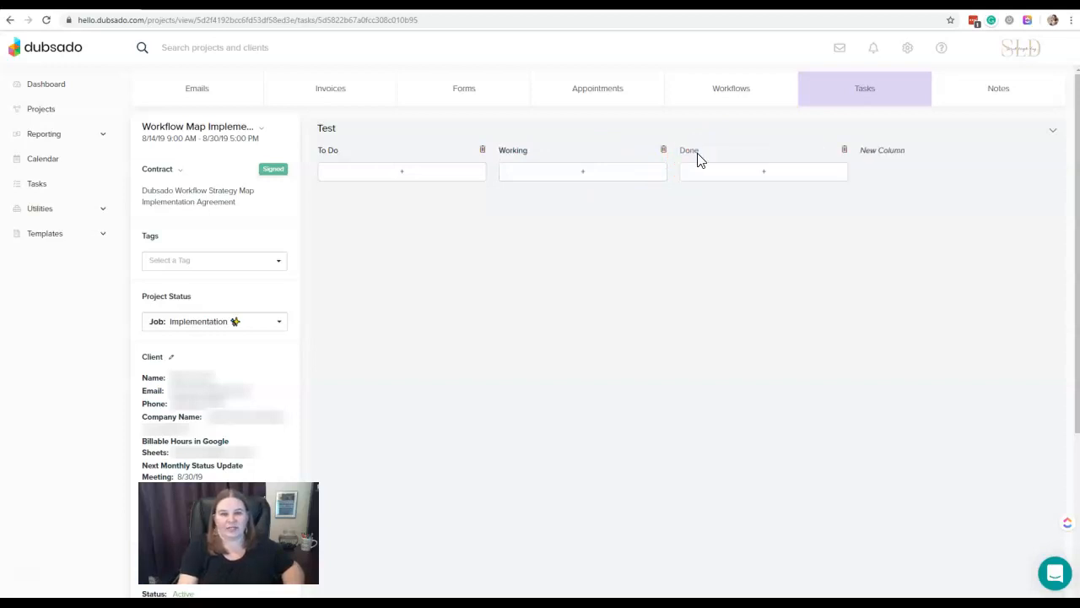
# - Add a task named Task 1 to the To Do column of the Test board
pyautogui.click(406, 174)
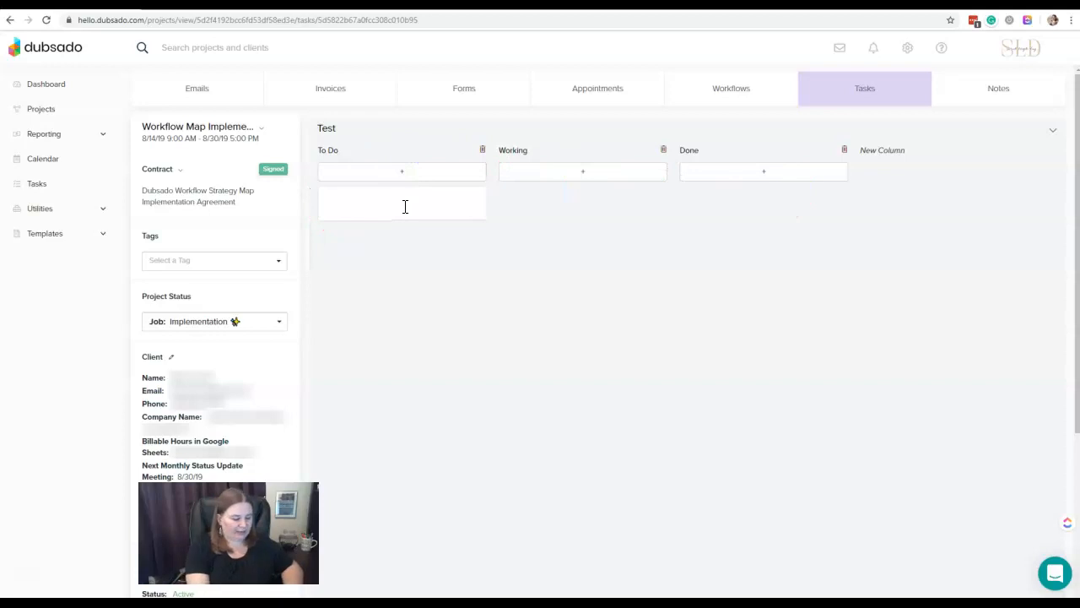
pyautogui.write('Task 1')
pyautogui.press('Return')
# - Duplicate Task 1 in the To Do column and delete the duplicate
pyautogui.click(473, 204)
pyautogui.click(410, 219)
pyautogui.click(475, 235)
pyautogui.click(412, 267)
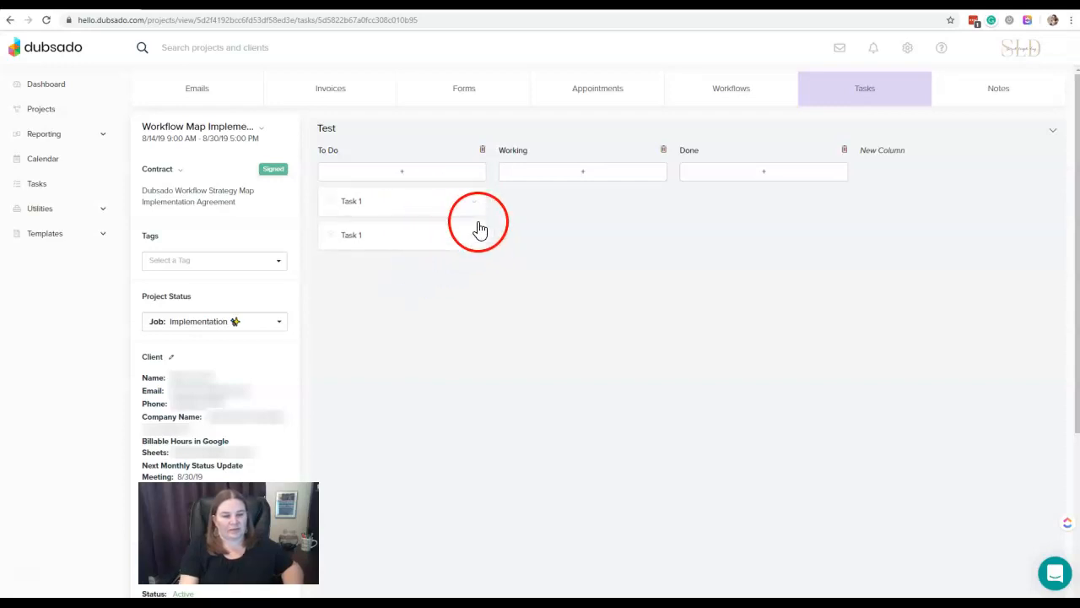
# - Set the due date of Task 1 on the Test board to 8/17/19 and save the task
pyautogui.click(355, 205)
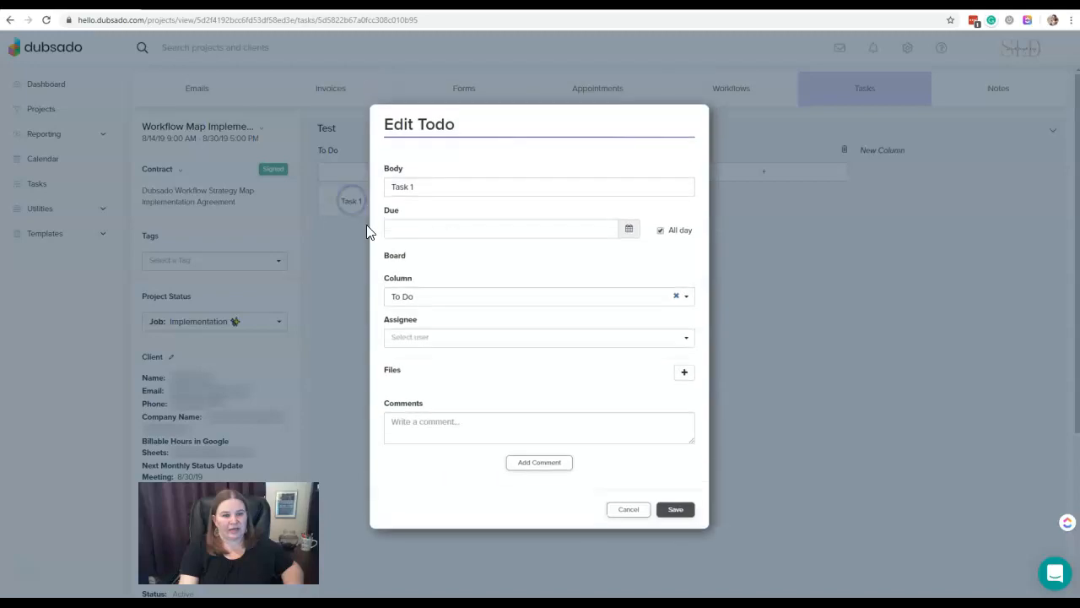
pyautogui.click(526, 217)
pyautogui.click(498, 470)
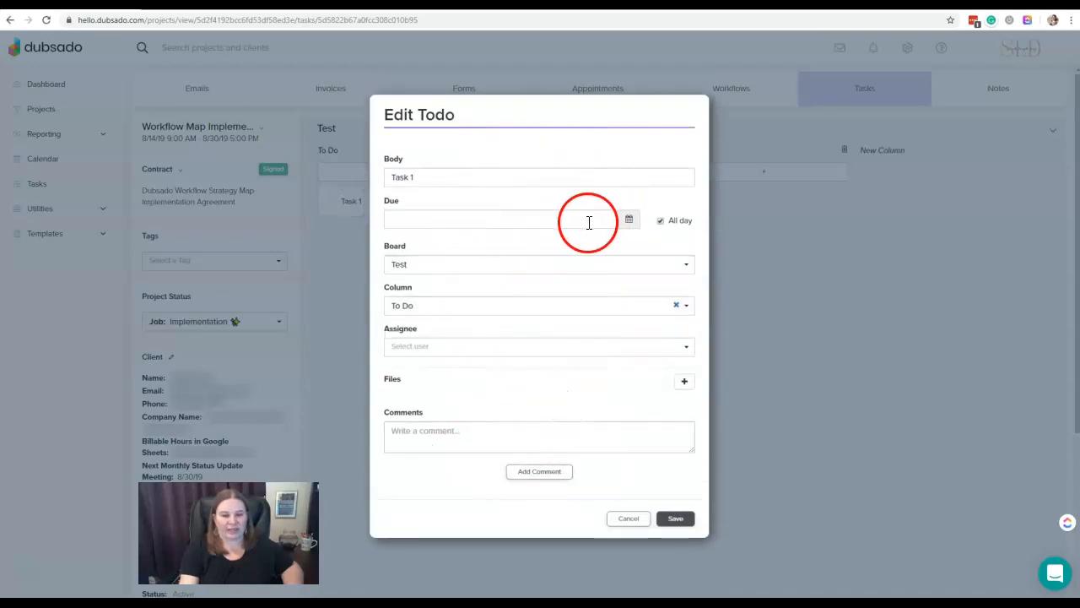
pyautogui.click(458, 219)
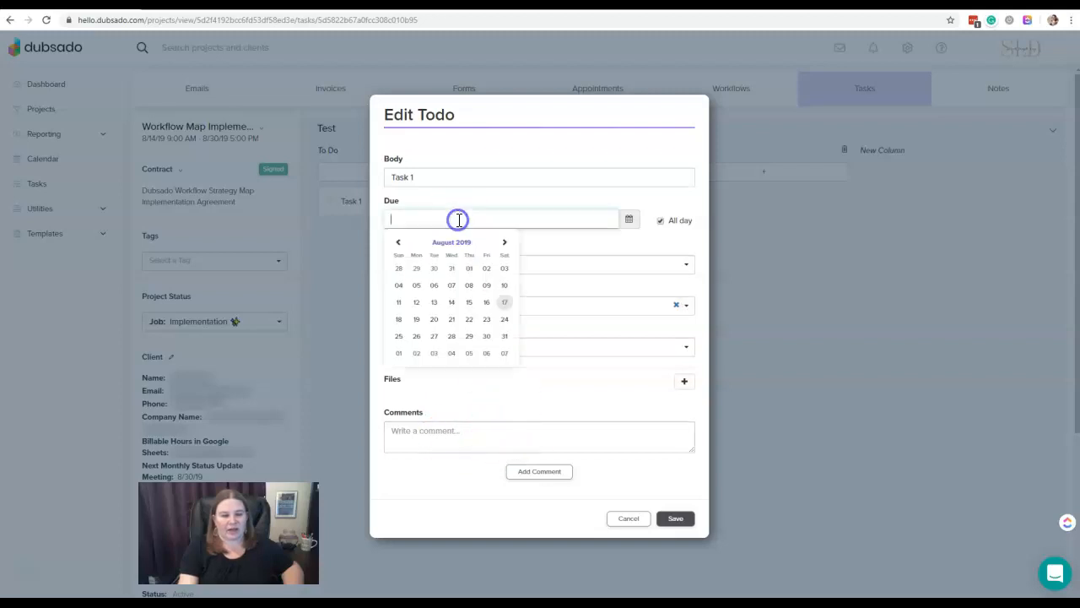
pyautogui.click(504, 291)
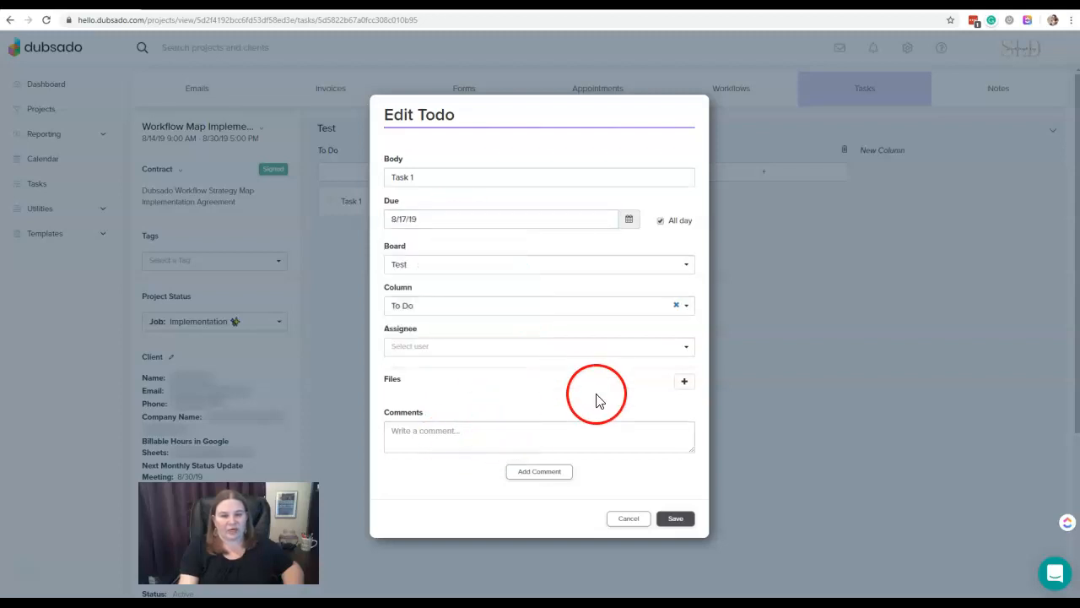
pyautogui.click(676, 520)
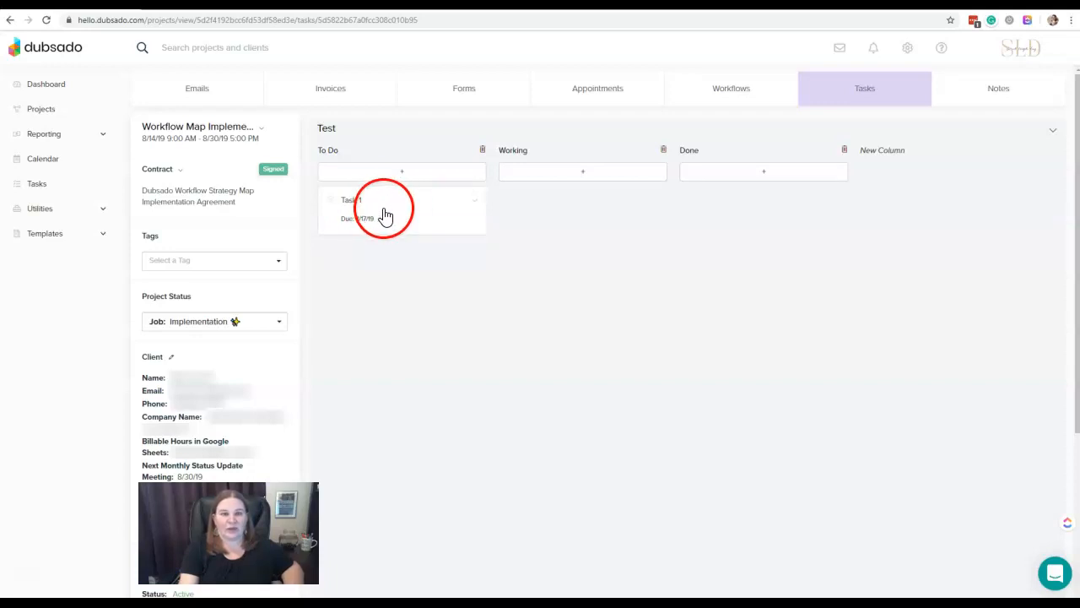
# - Move Task 1 from the To Do column to the Done column and mark it complete
pyautogui.moveTo(369, 206); pyautogui.dragTo(713, 211)
pyautogui.click(836, 202)
pyautogui.click(766, 232)
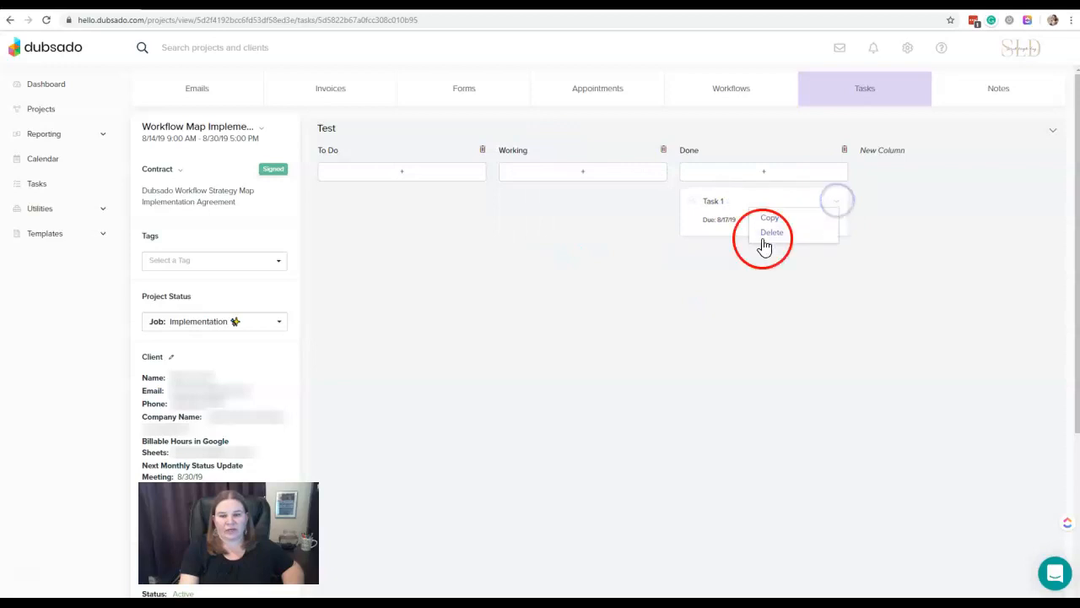
pyautogui.click(692, 201)
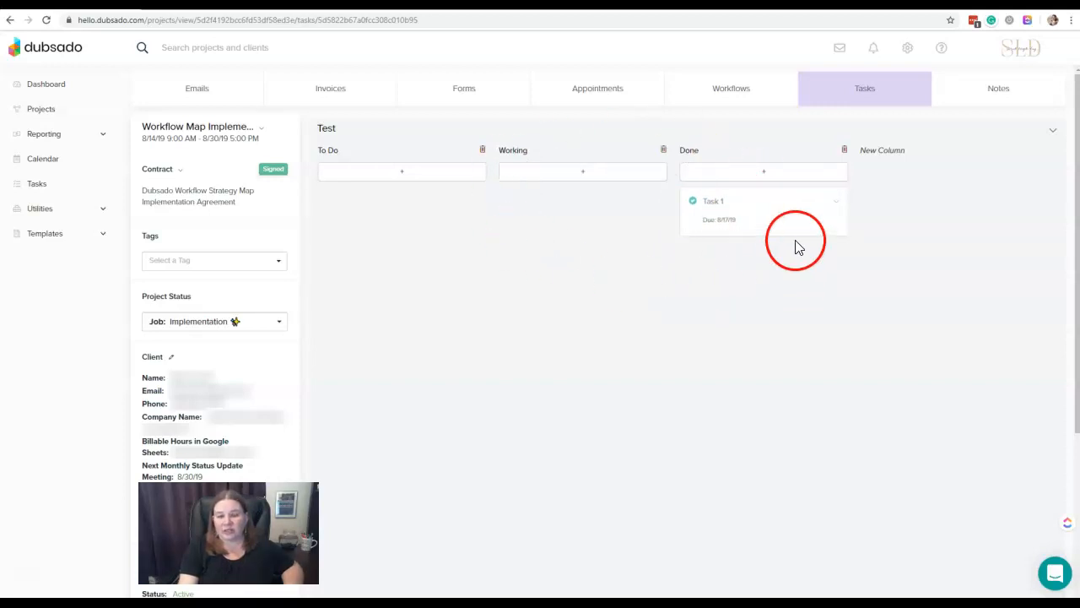
# - Select Client Portal access in the Test board's privacy settings and cancel without saving
pyautogui.click(1052, 130)
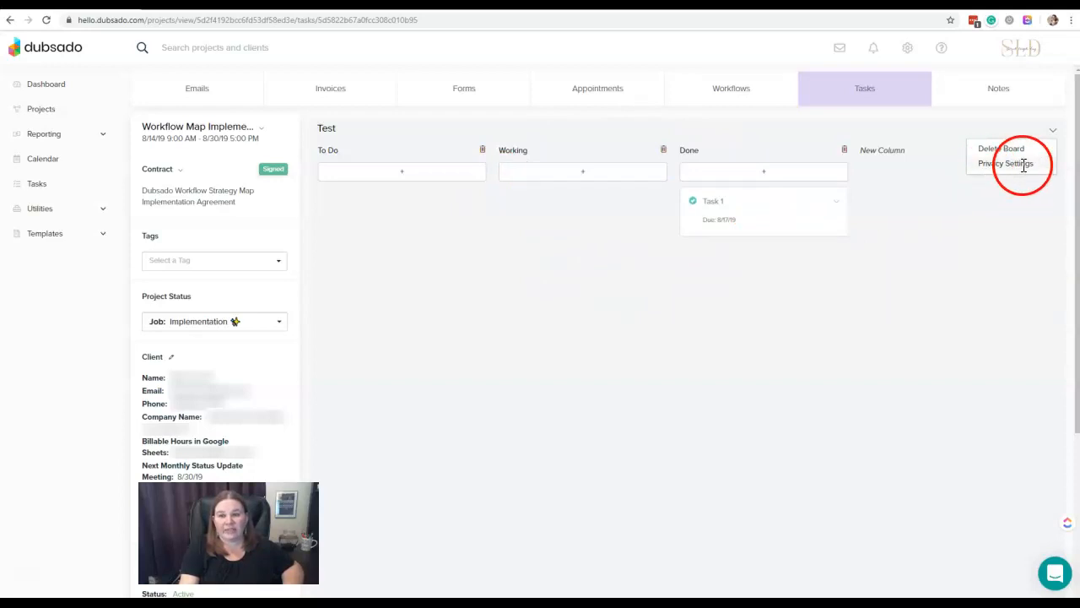
pyautogui.click(1022, 163)
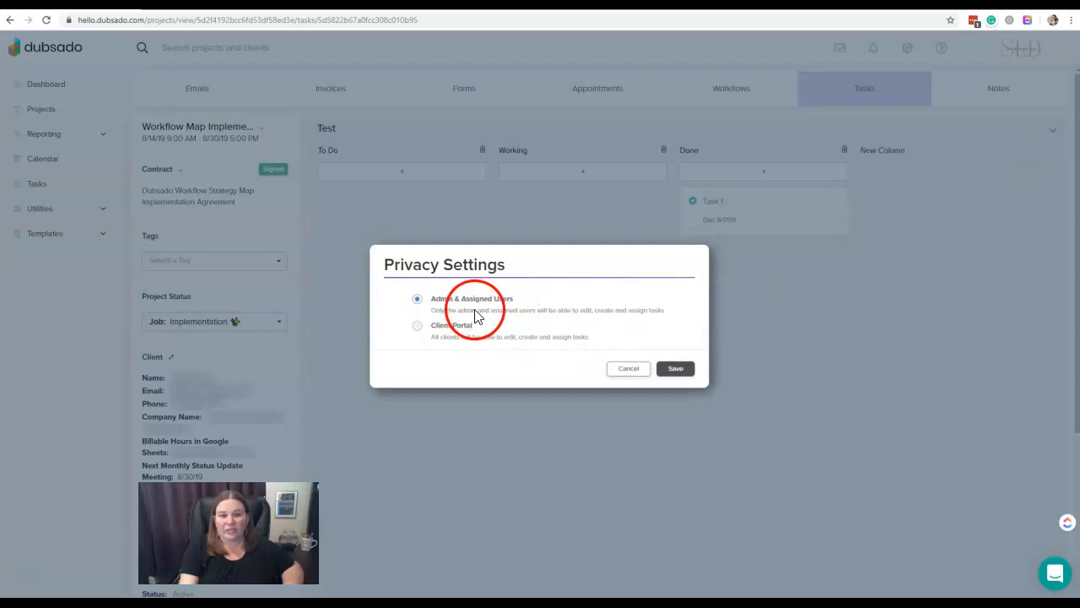
pyautogui.click(419, 329)
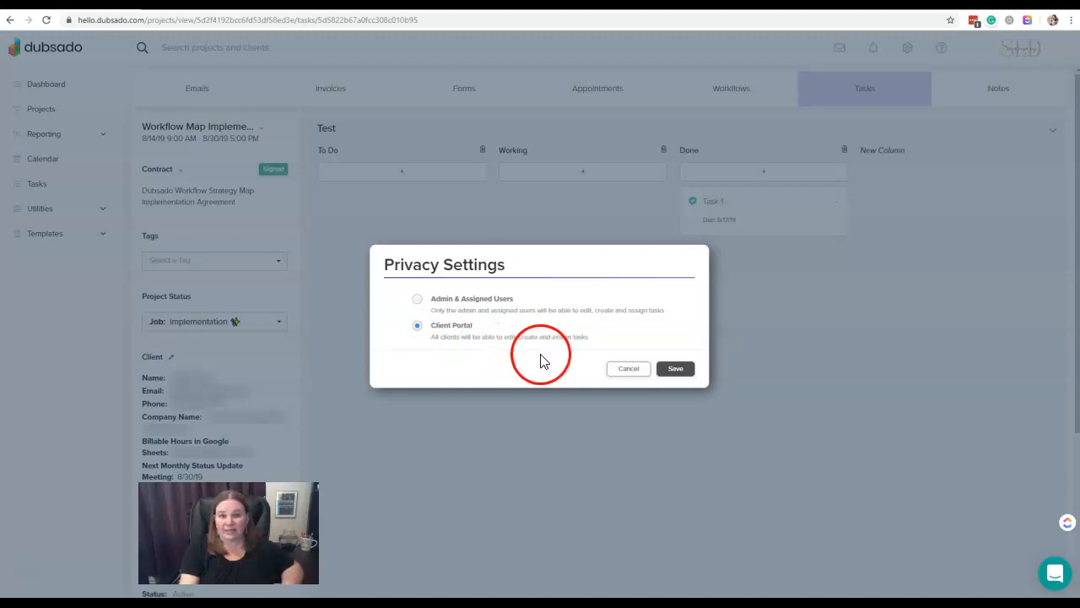
pyautogui.click(625, 370)
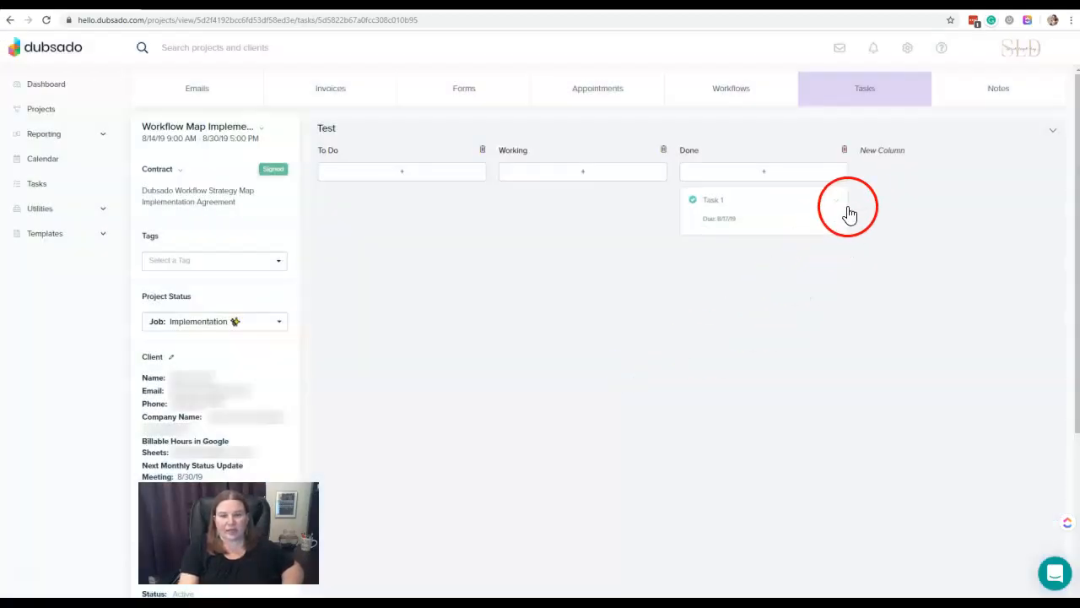
# - Add a project note reading "Test notes" to the Workflow Map Implementation project
pyautogui.click(1024, 91)
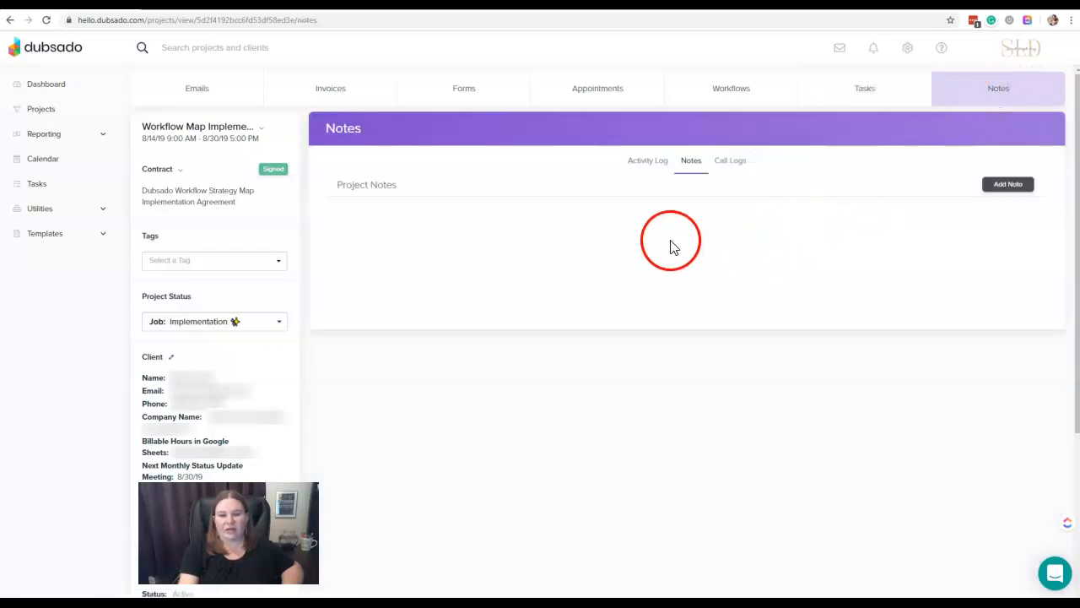
pyautogui.click(1023, 191)
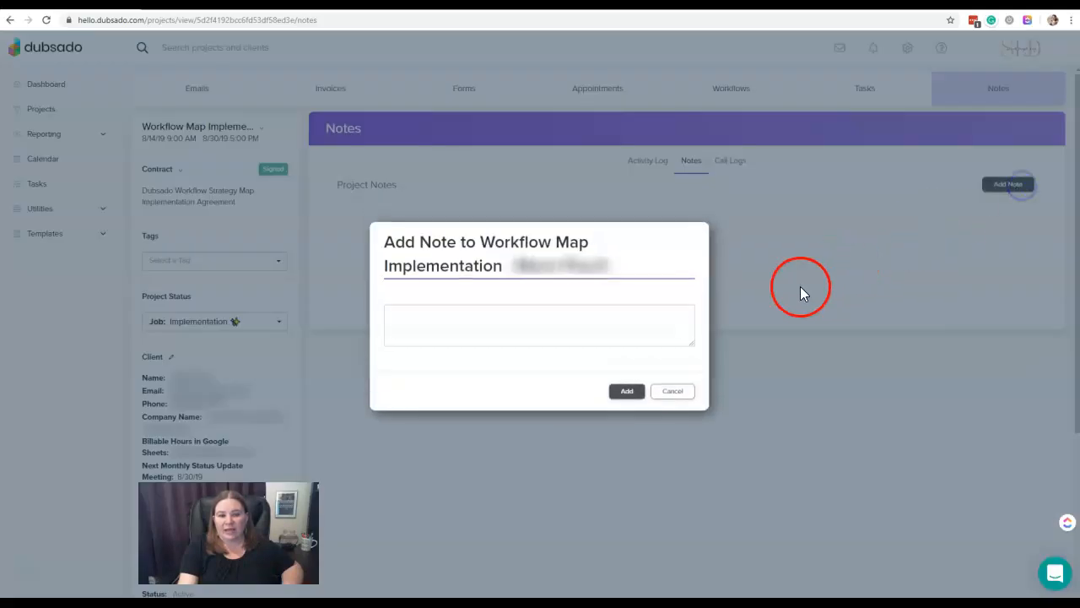
pyautogui.click(576, 336)
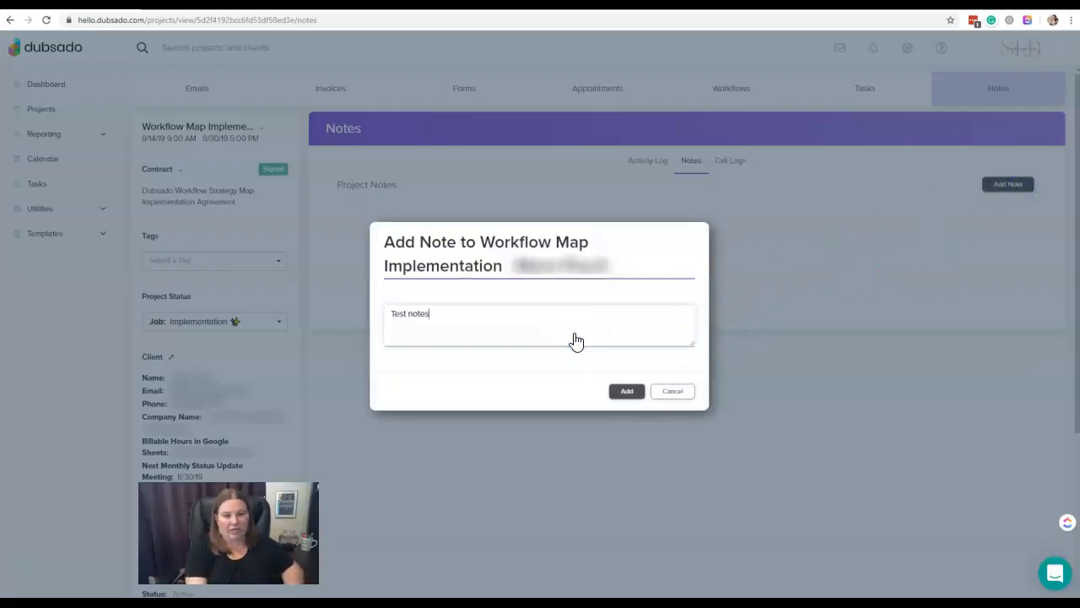
pyautogui.click(626, 391)
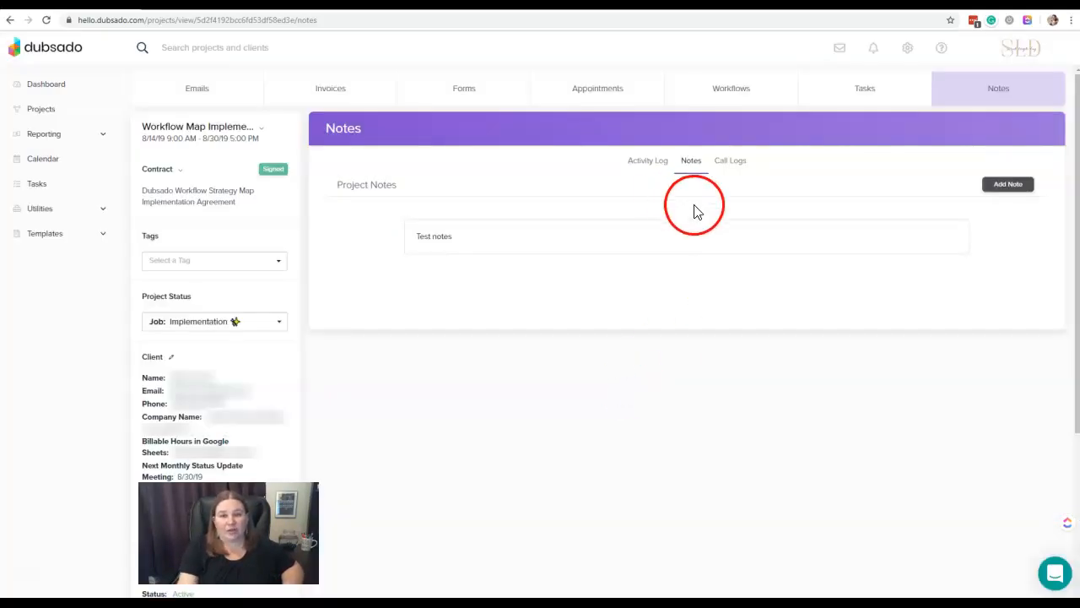
# - View the project's call logs, open a blank phone log entry and cancel it without saving
pyautogui.click(741, 166)
pyautogui.click(721, 223)
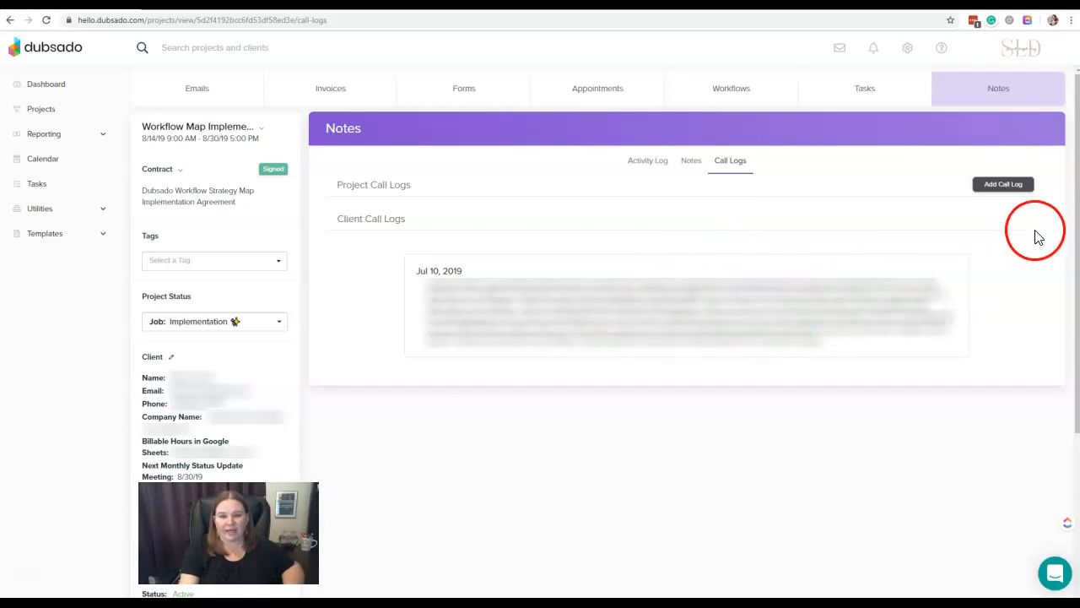
pyautogui.click(1018, 185)
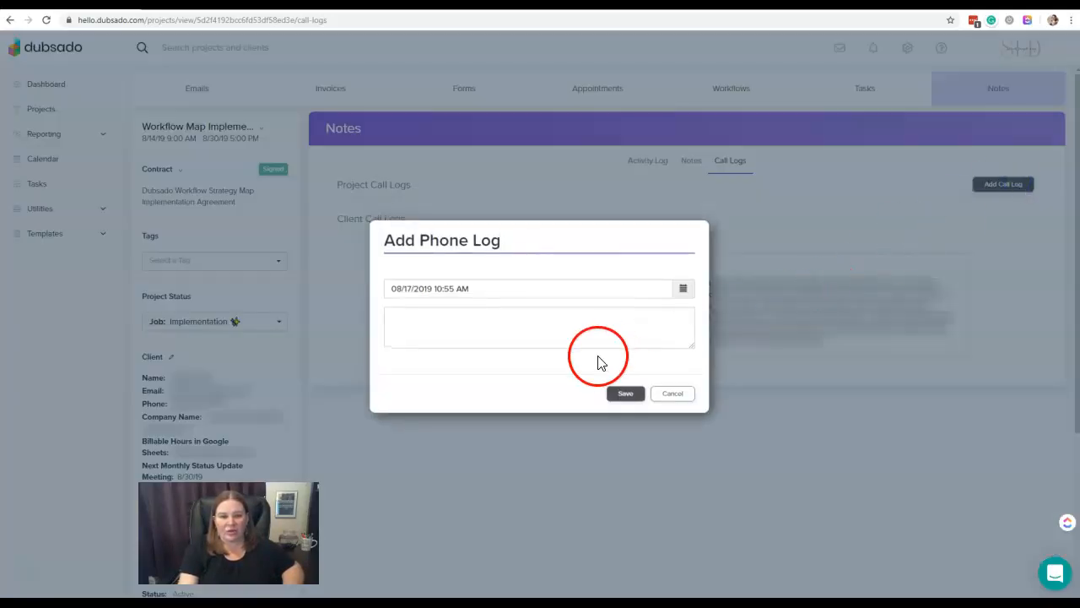
pyautogui.click(678, 395)
# - Open the client call log dated Jul 10, 2019, look through its notes and close it
pyautogui.click(672, 318)
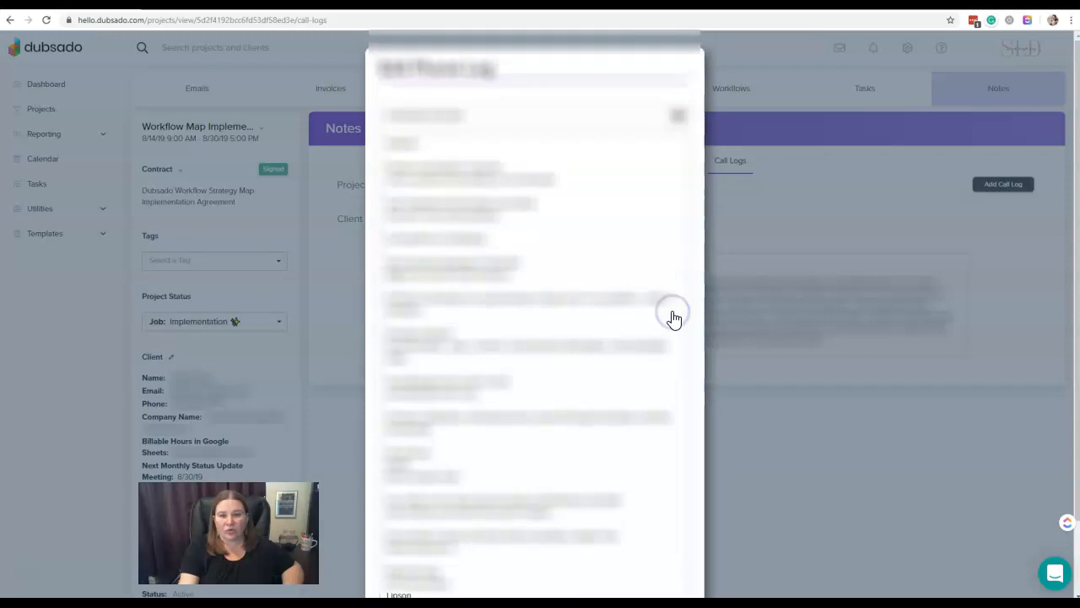
pyautogui.scroll(-3, 696, 327)
pyautogui.click(683, 566)
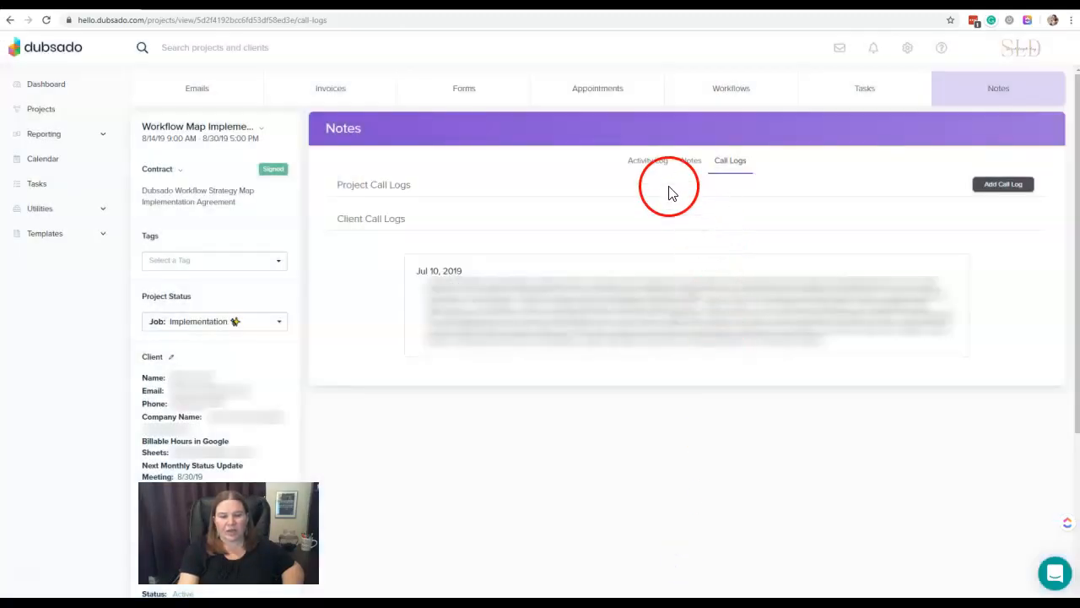
# - Examine the project's activity log for recorded changes to its notes, title, dates and status
pyautogui.click(657, 165)
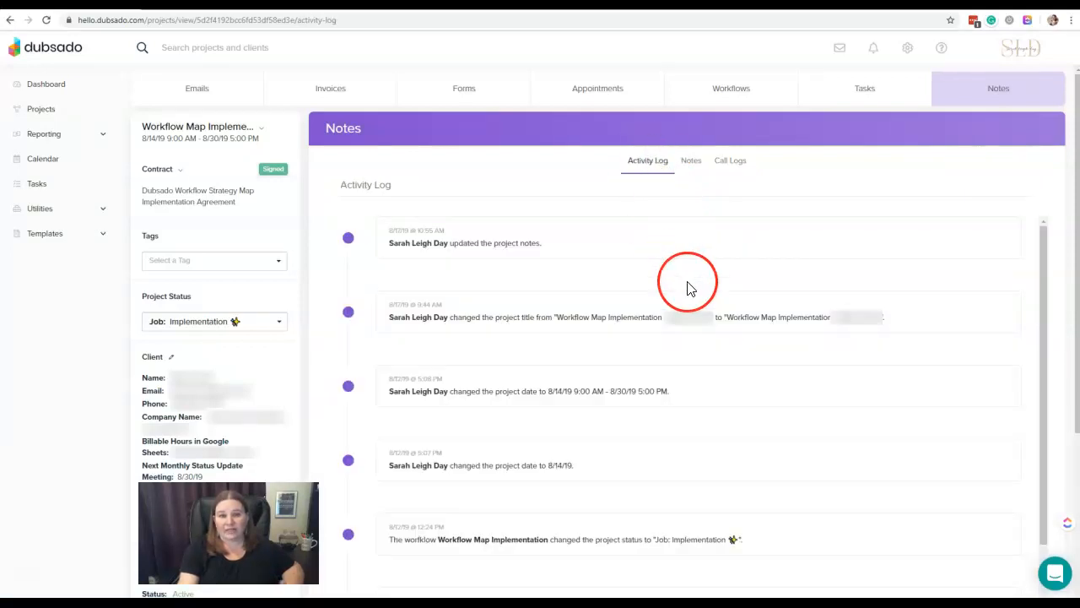
pyautogui.scroll(-3, 688, 287)
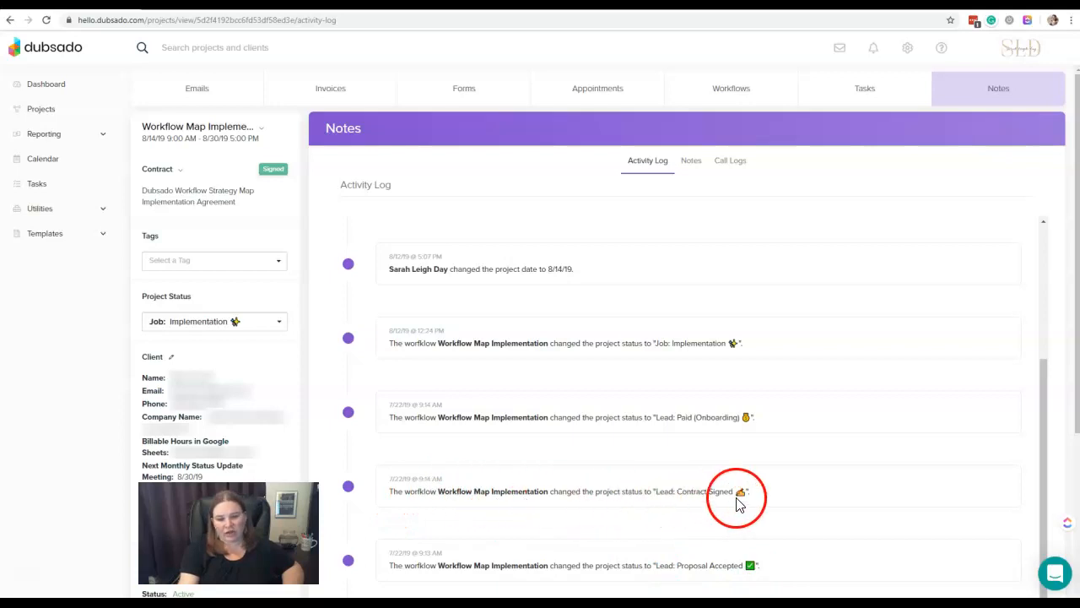
pyautogui.scroll(2, 701, 409)
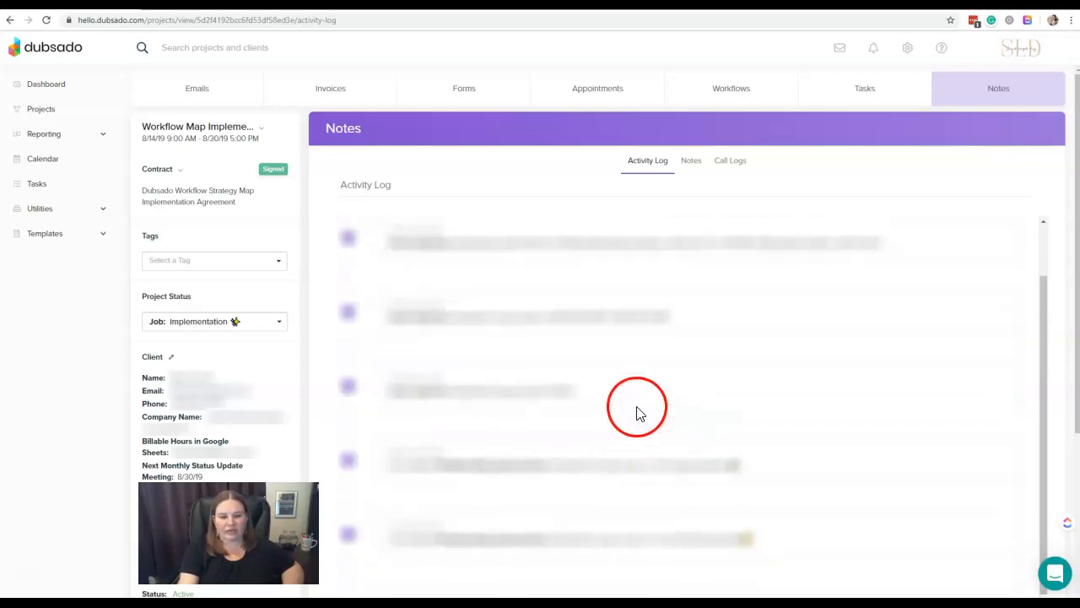
pyautogui.scroll(1, 588, 420)
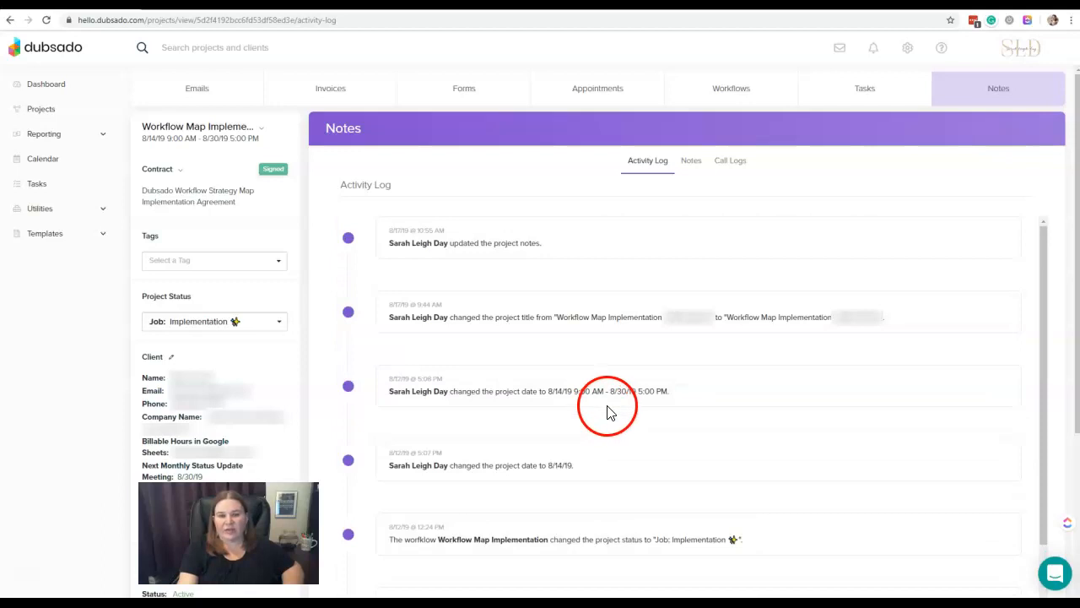